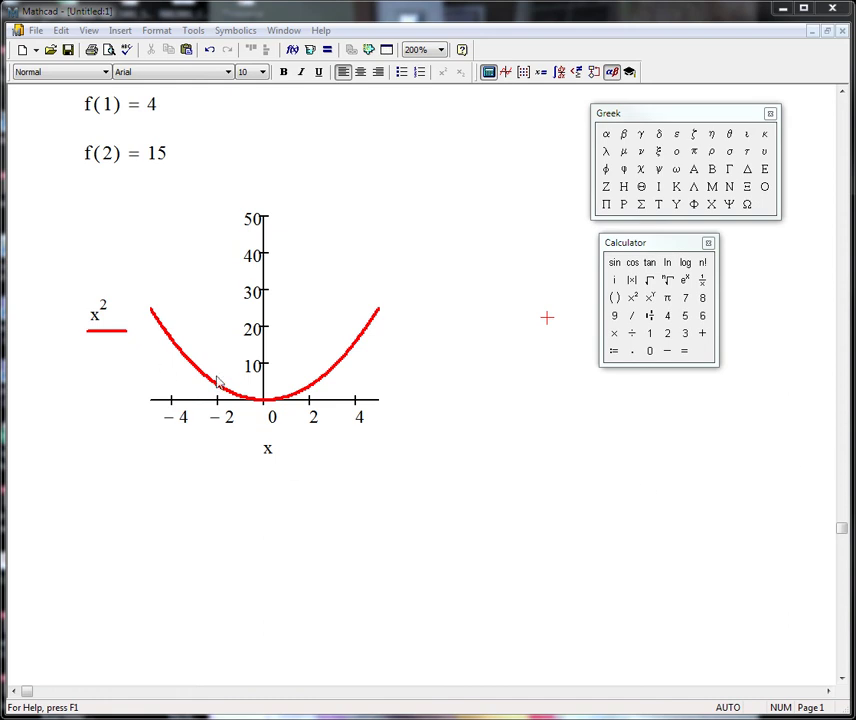
Check the x² plot's format settings without changes, then select and delete the whole plot
click(237, 350)
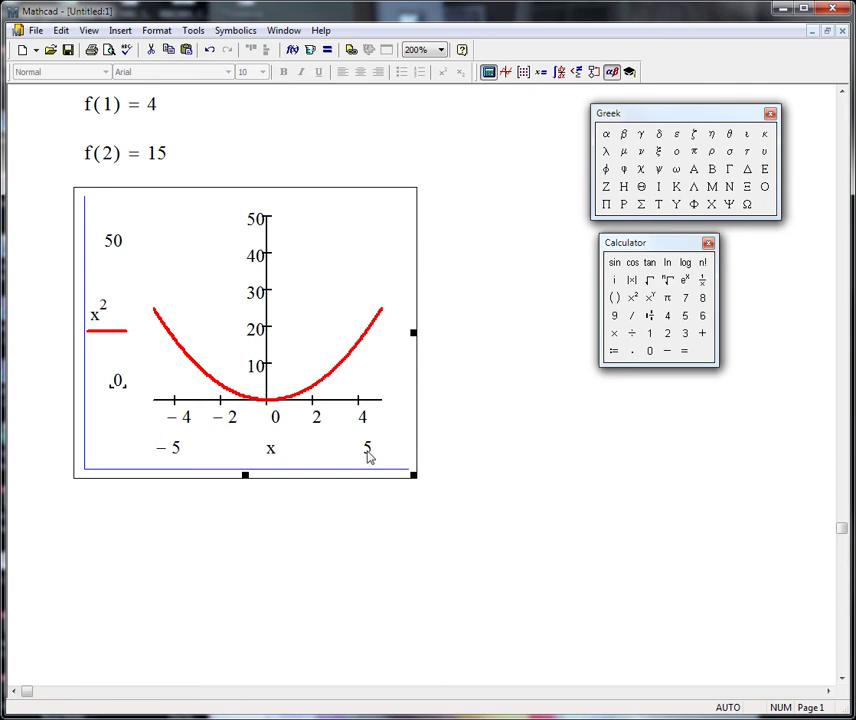
double_click(313, 304)
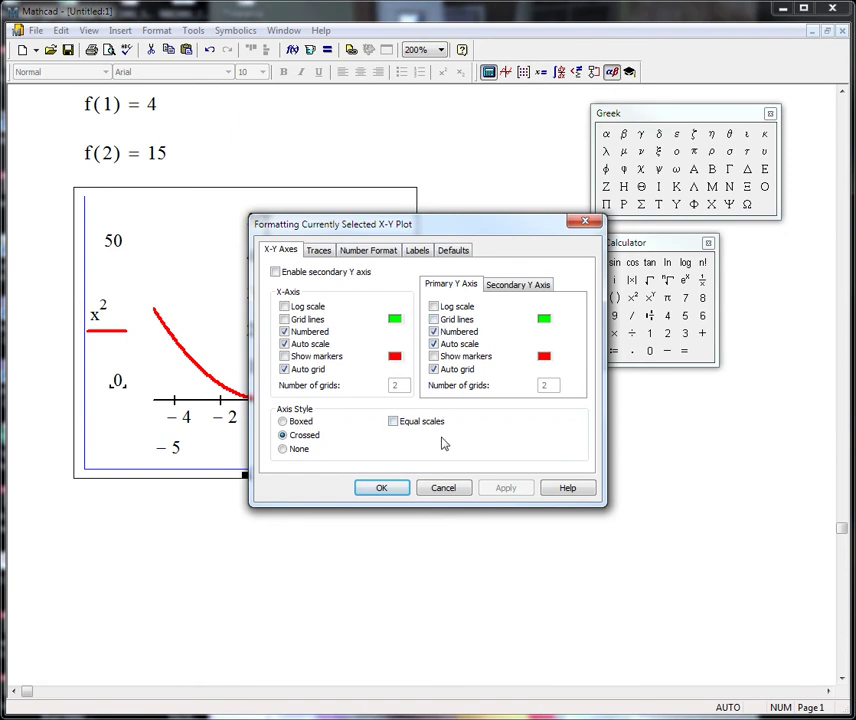
click(443, 488)
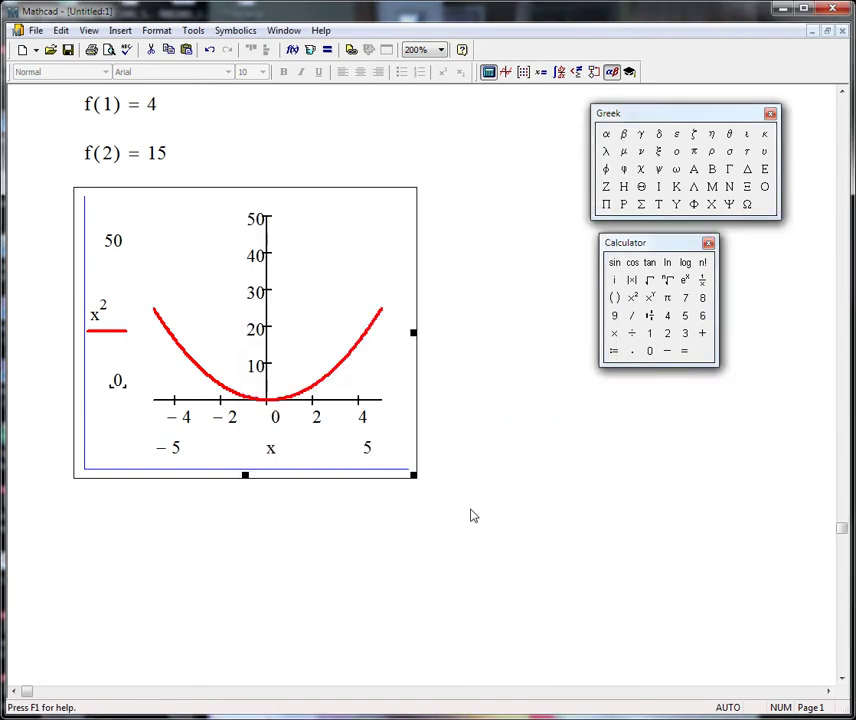
drag(68, 218, 410, 503)
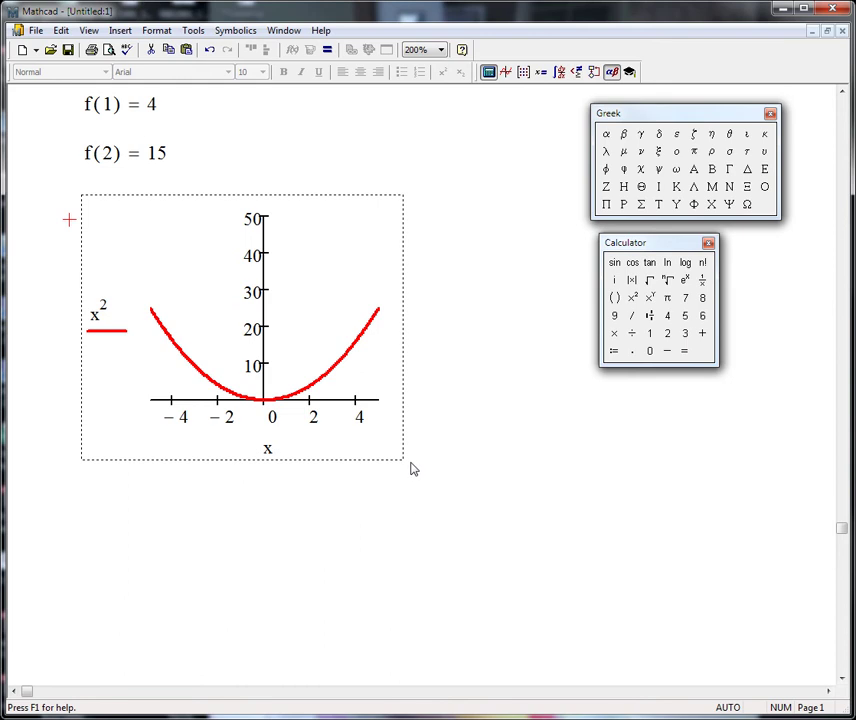
key(Delete)
scroll(430, 414, up, 6)
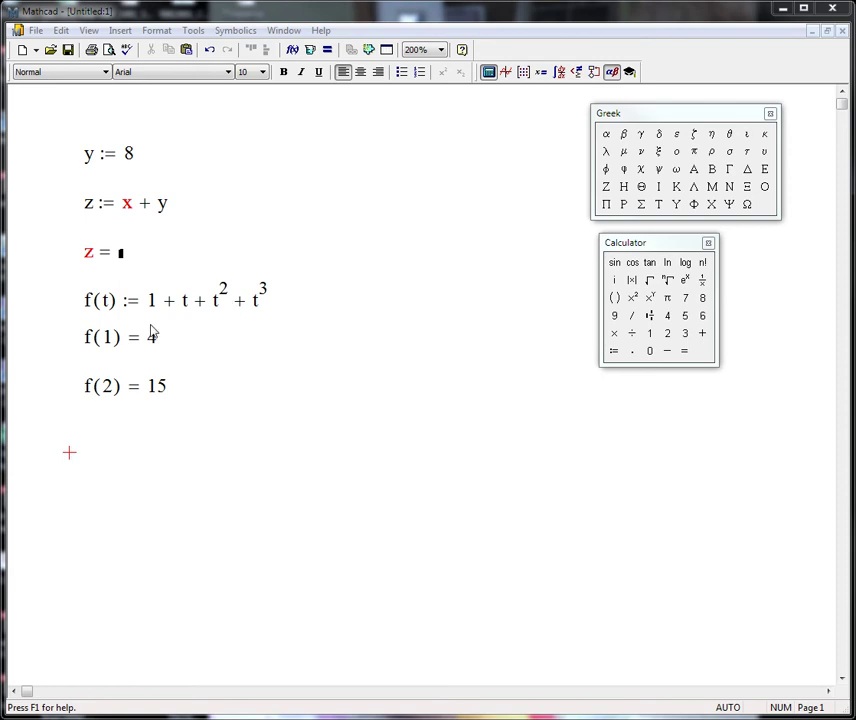
Cut the f(1) = 4 and f(2) = 15 results and define t := 0,1..10 below f(t)
drag(44, 318, 183, 416)
key(ctrl+x)
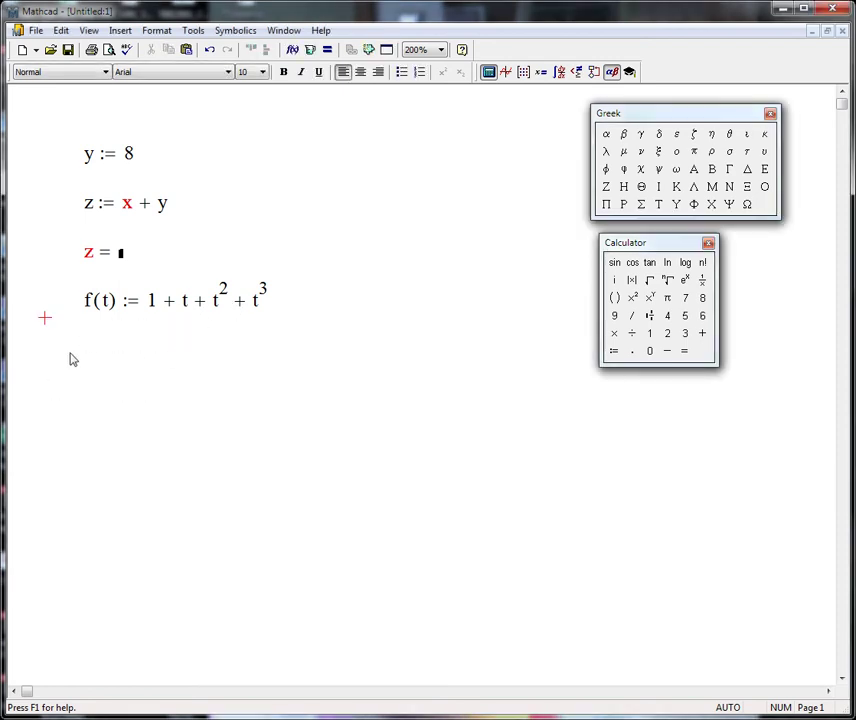
click(86, 345)
text(t )
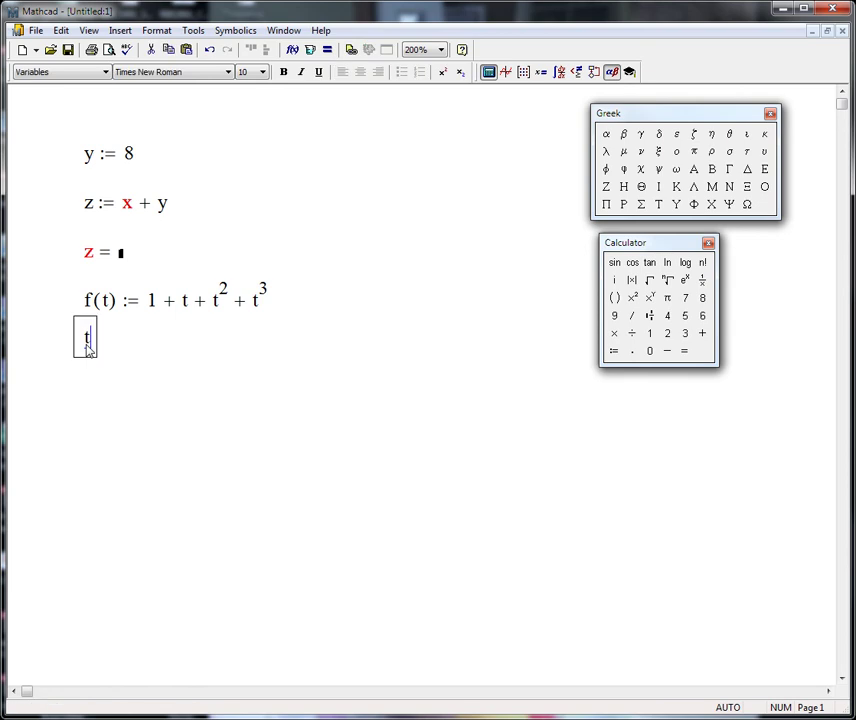
text(:= )
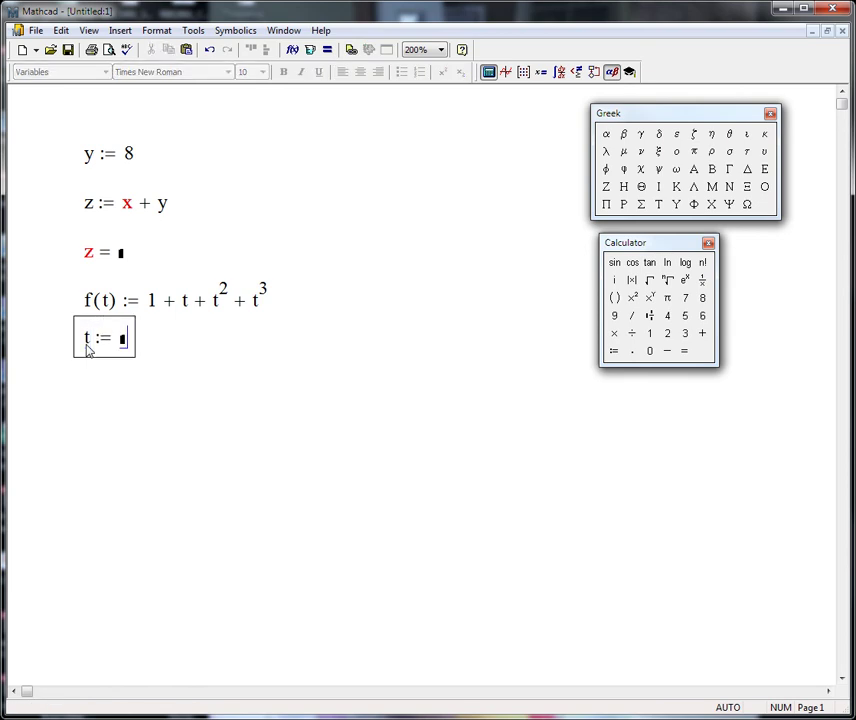
text(0,)
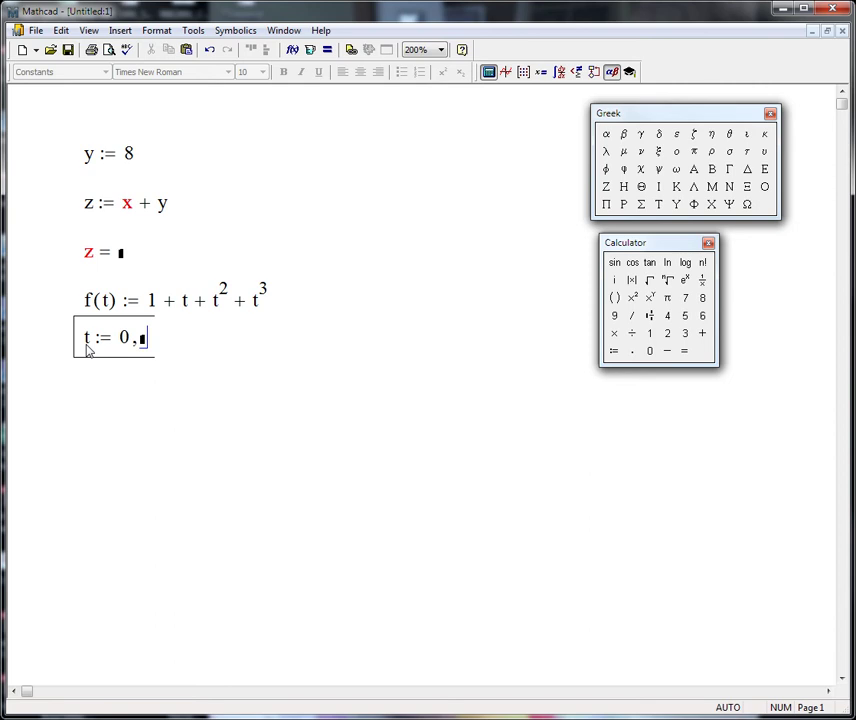
text(1)
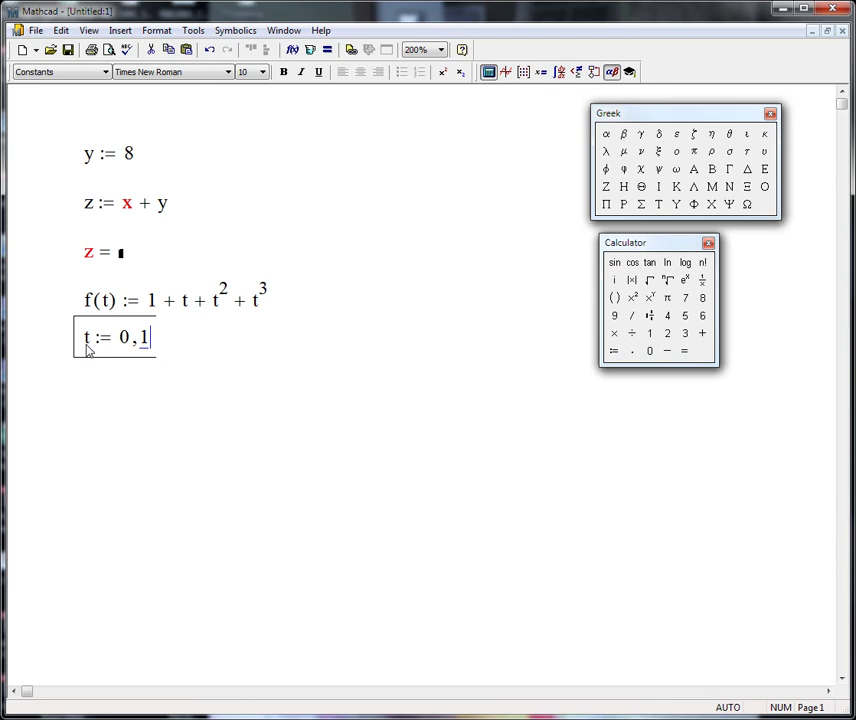
text(;)
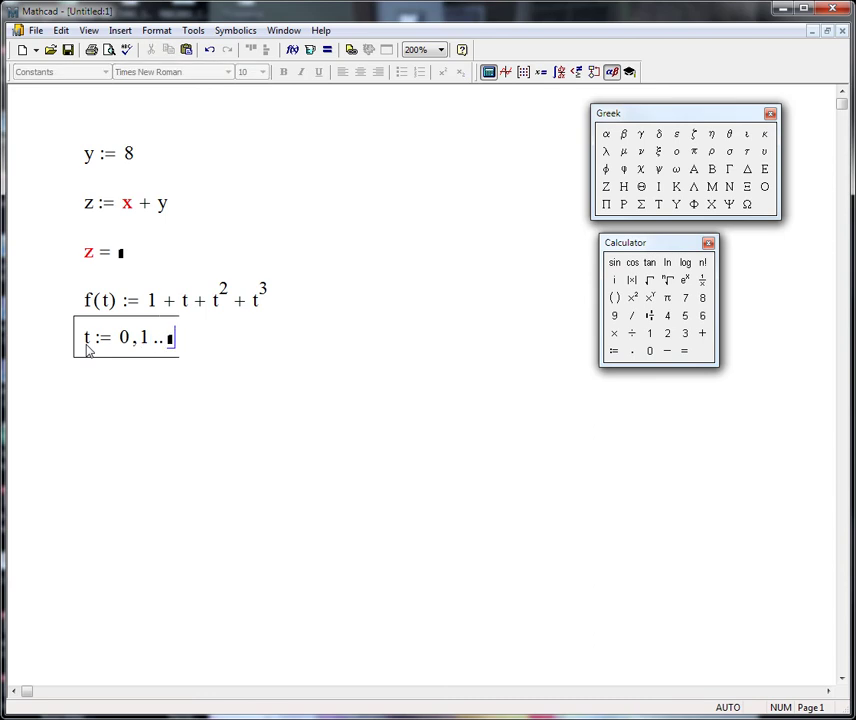
text(10)
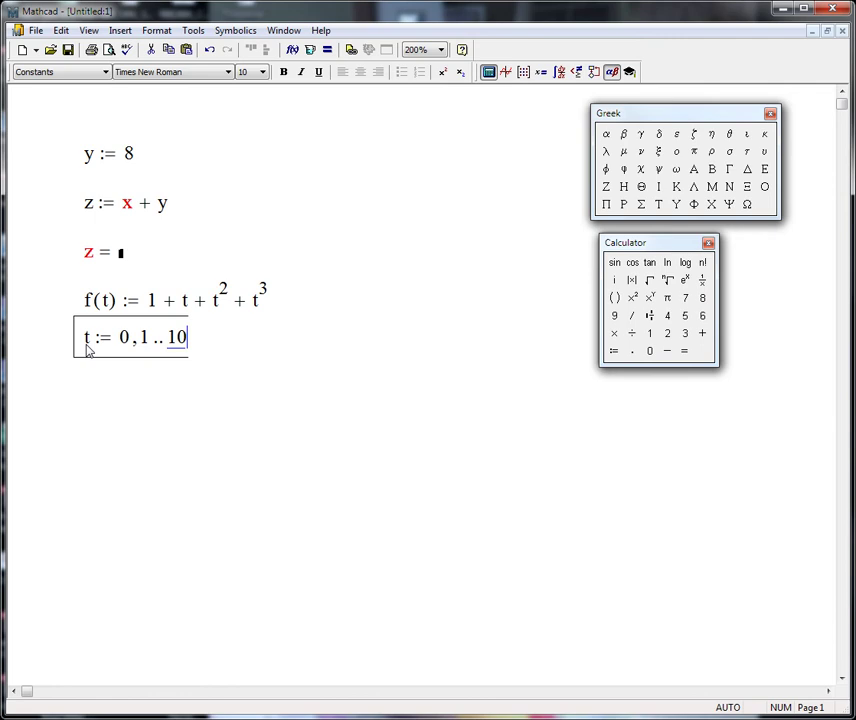
key(Return)
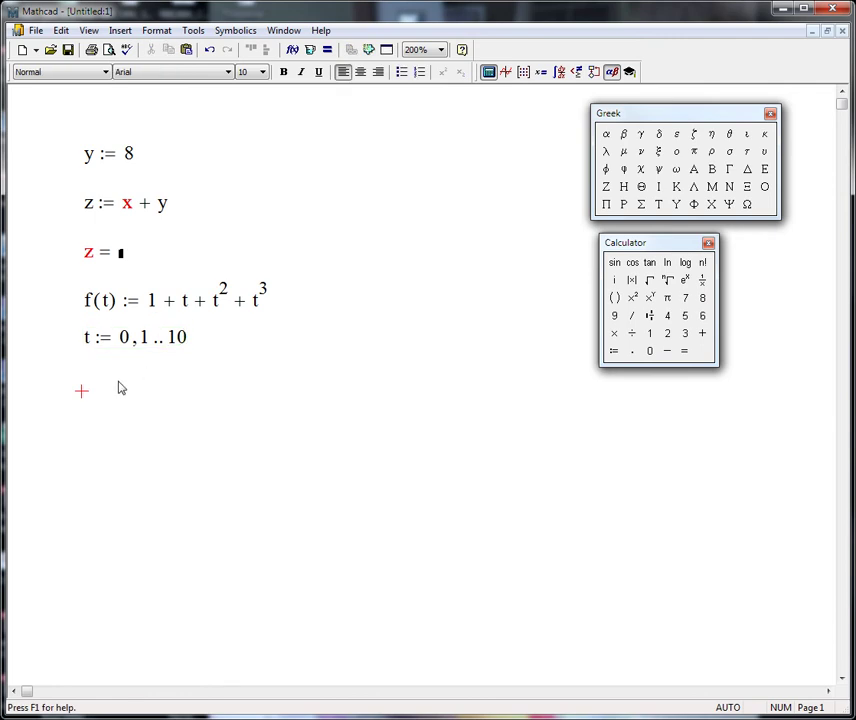
Evaluate t = below the range to show a table of values 0 through 10
text(t )
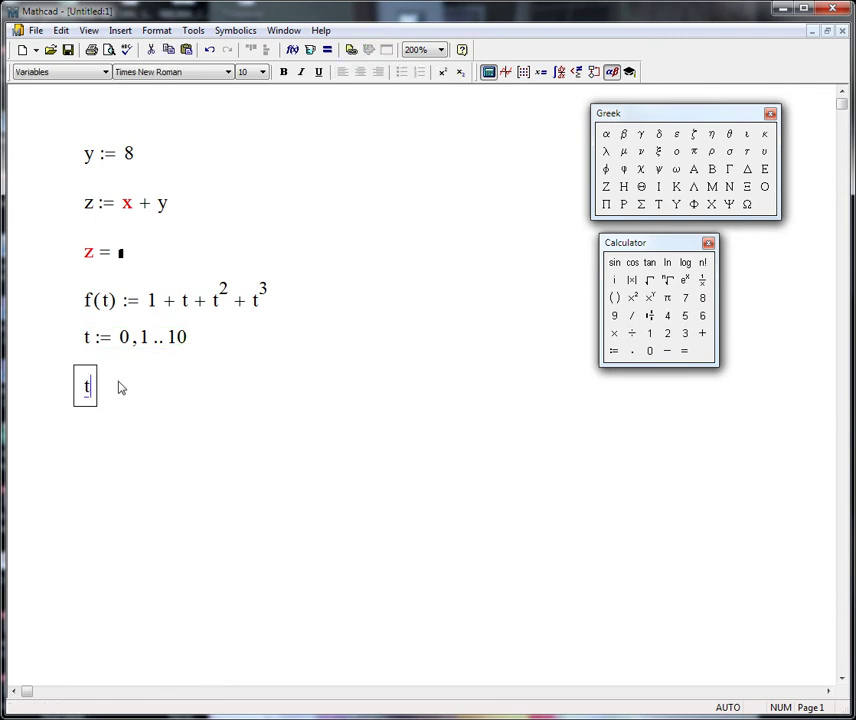
text(=)
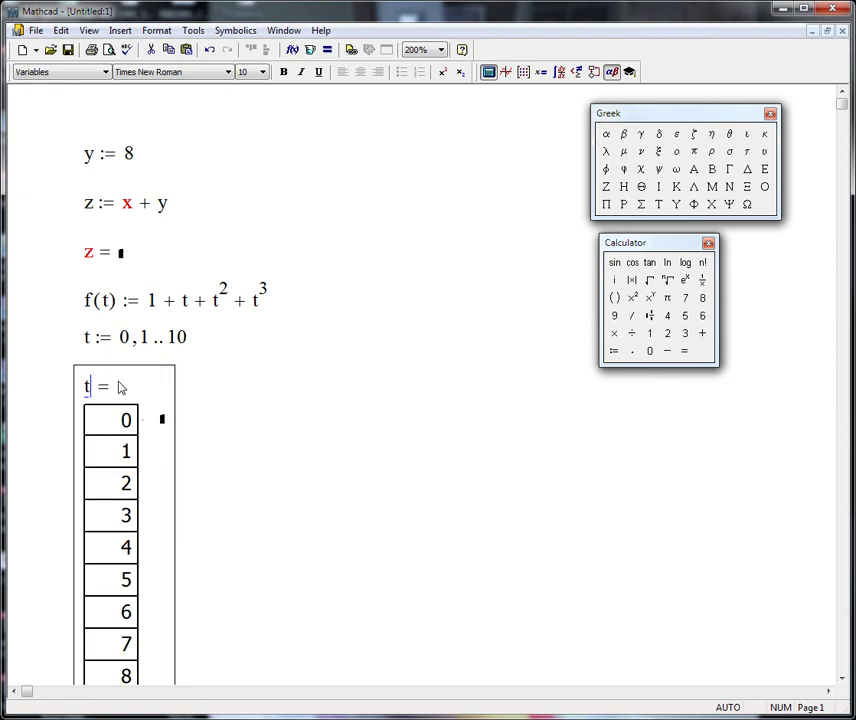
click(338, 477)
scroll(345, 472, down, 1)
scroll(340, 471, down, 1)
scroll(340, 471, up, 1)
scroll(340, 471, up, 1)
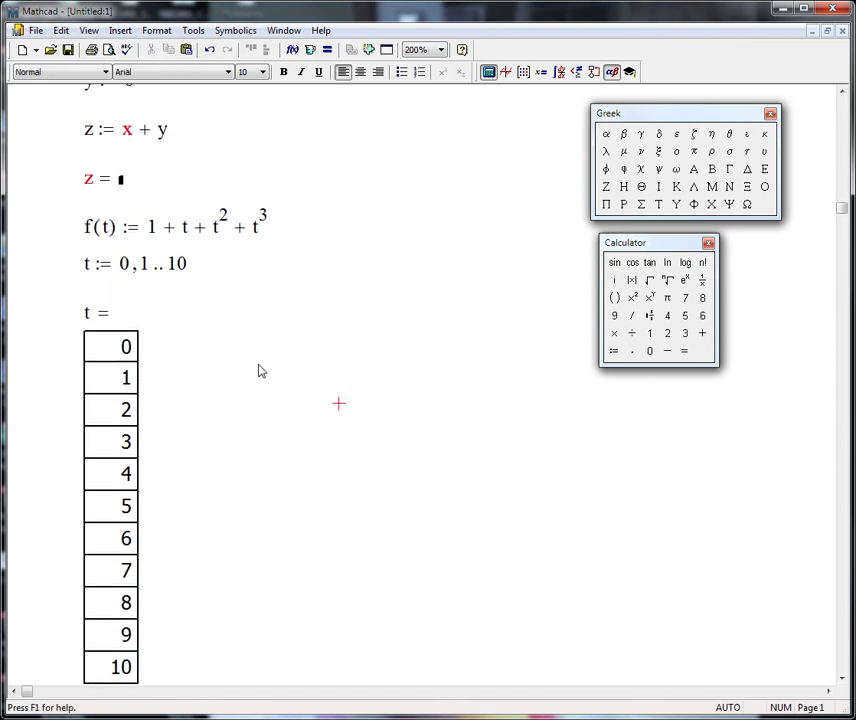
Evaluate f(t) = beside the t table to list 1, 4, 15 … 1.111·10³
click(265, 318)
text(f)
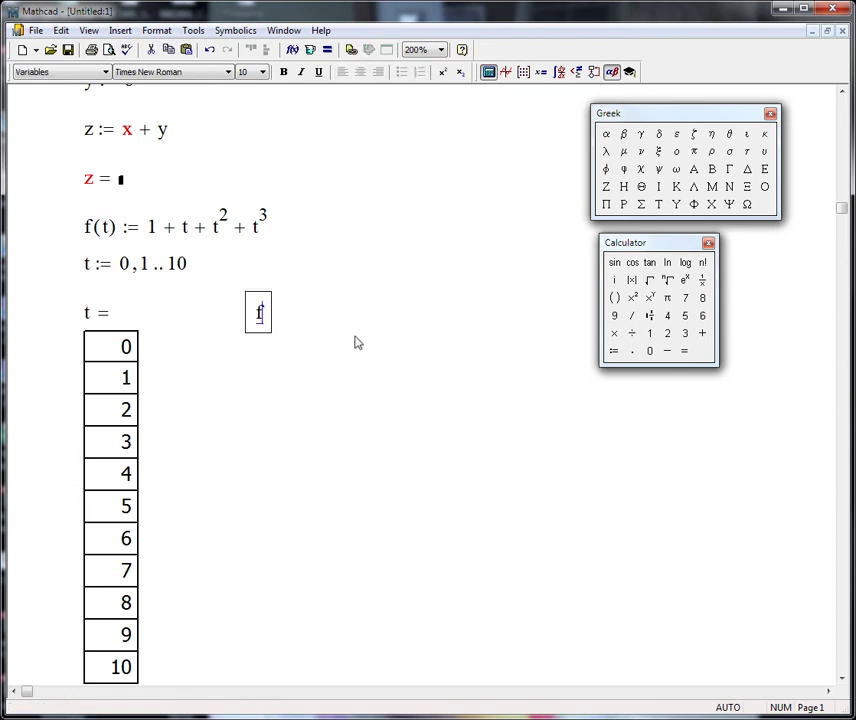
text((t)
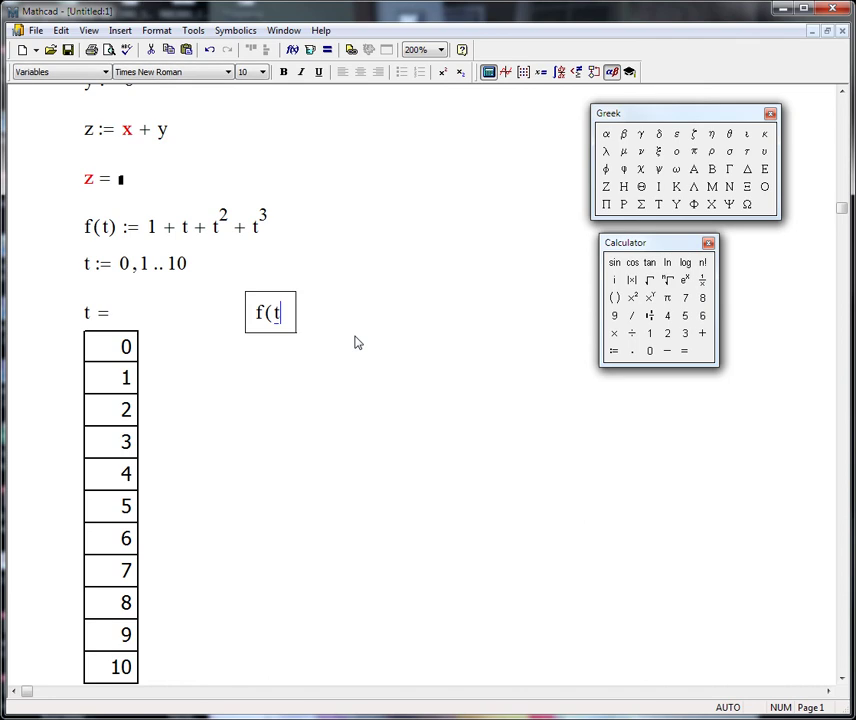
text() =)
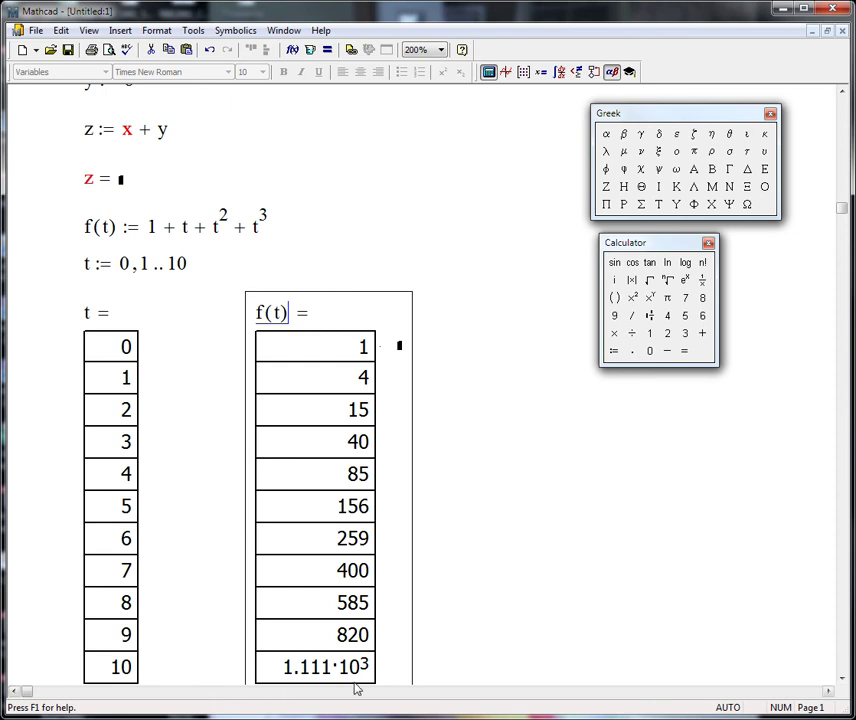
click(535, 575)
scroll(492, 590, down, 1)
scroll(492, 590, down, 1)
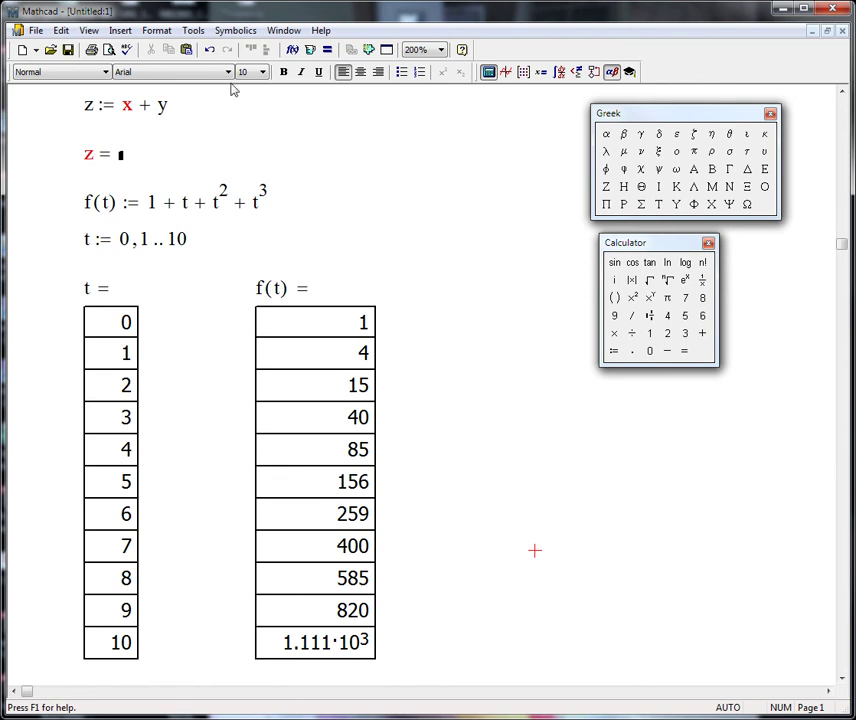
Raise the result format's exponential threshold from 3 to 4, so 1.111·10³ reads 1111
click(163, 33)
click(176, 63)
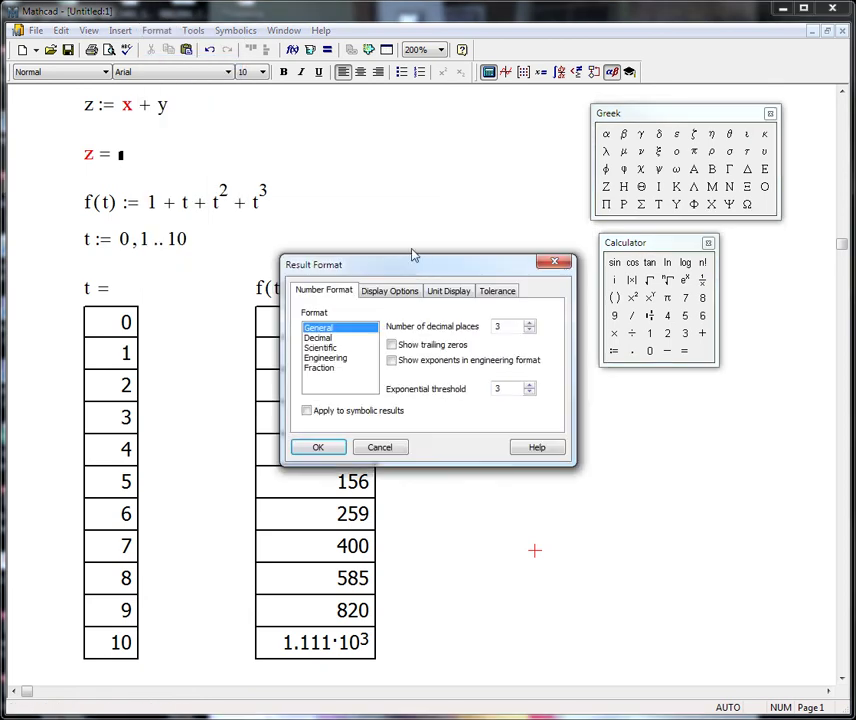
drag(418, 262, 432, 96)
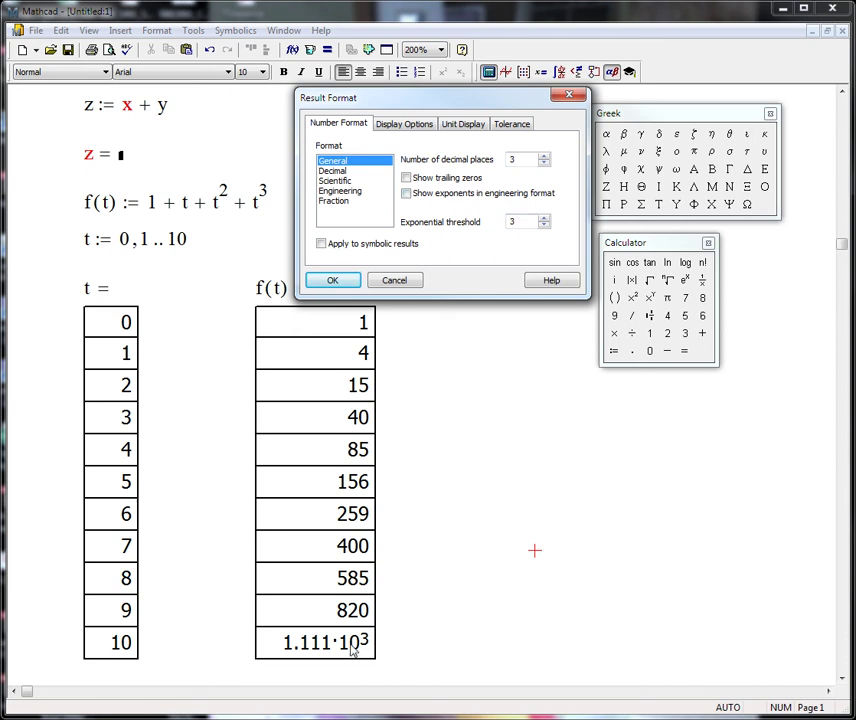
click(543, 219)
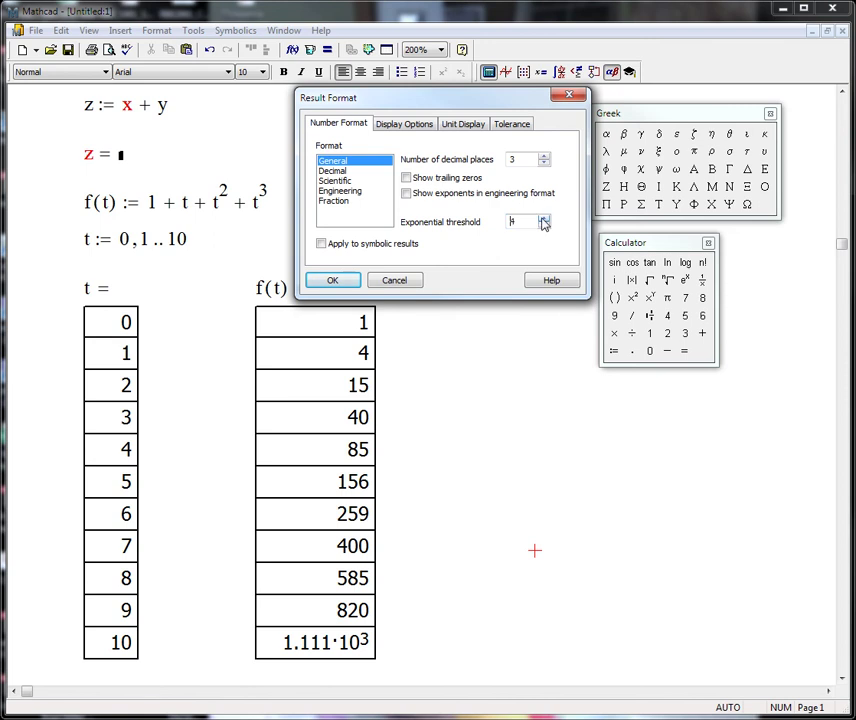
click(336, 281)
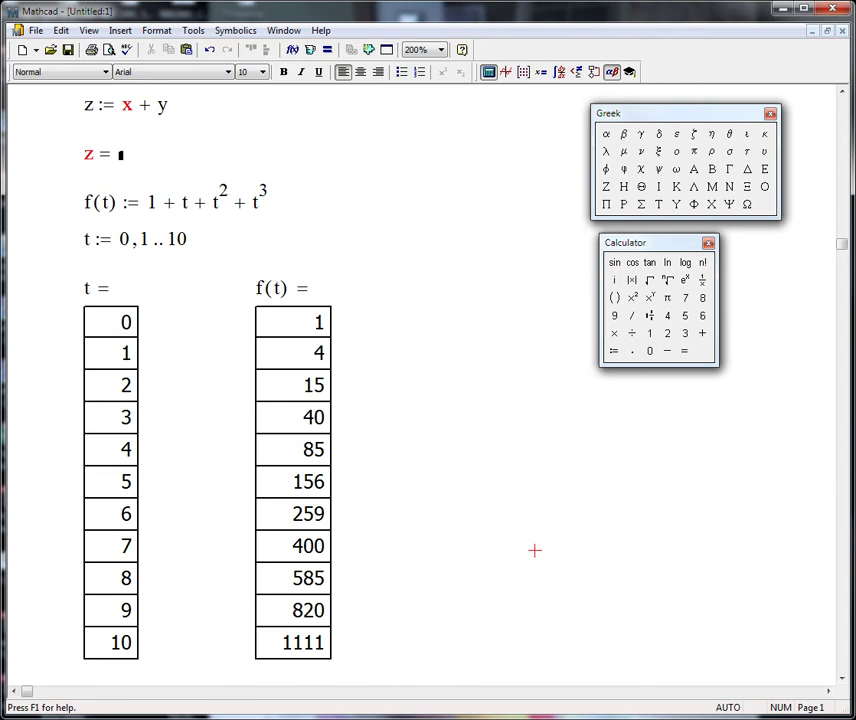
Set the worksheet unit system to Custom, based on U.S. units
click(534, 428)
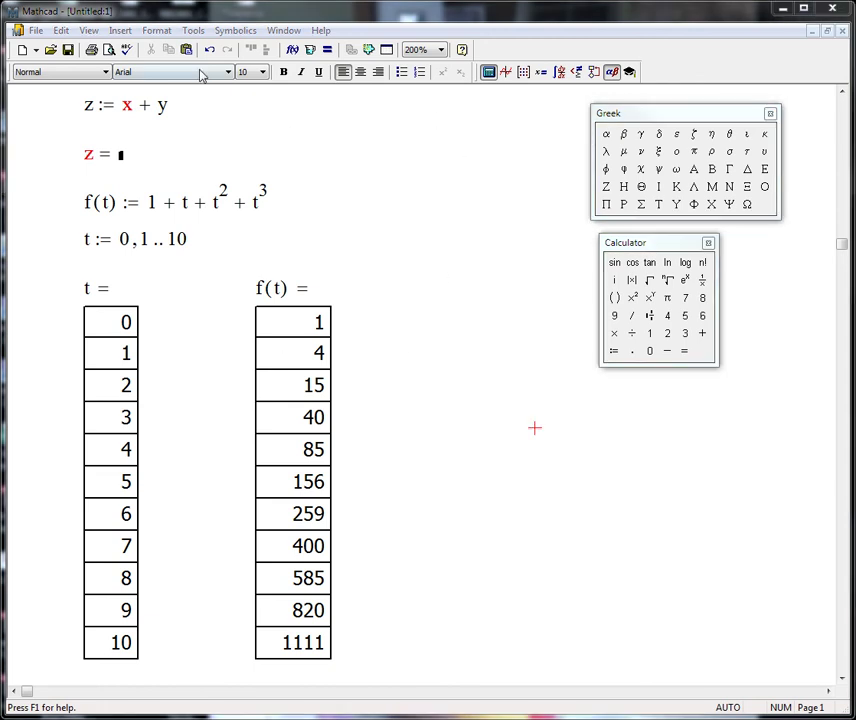
click(195, 30)
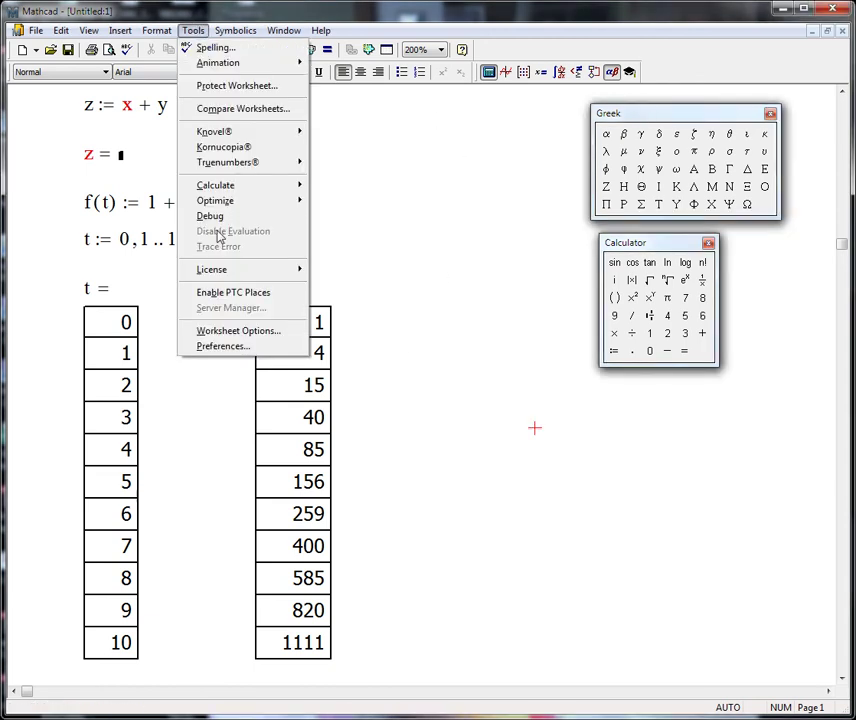
click(225, 330)
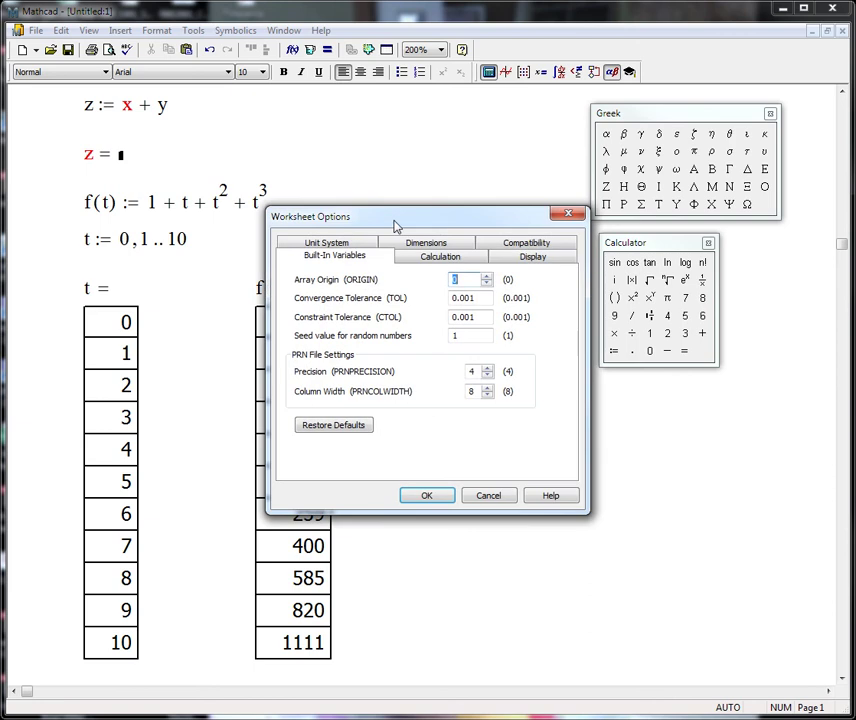
drag(396, 218, 354, 129)
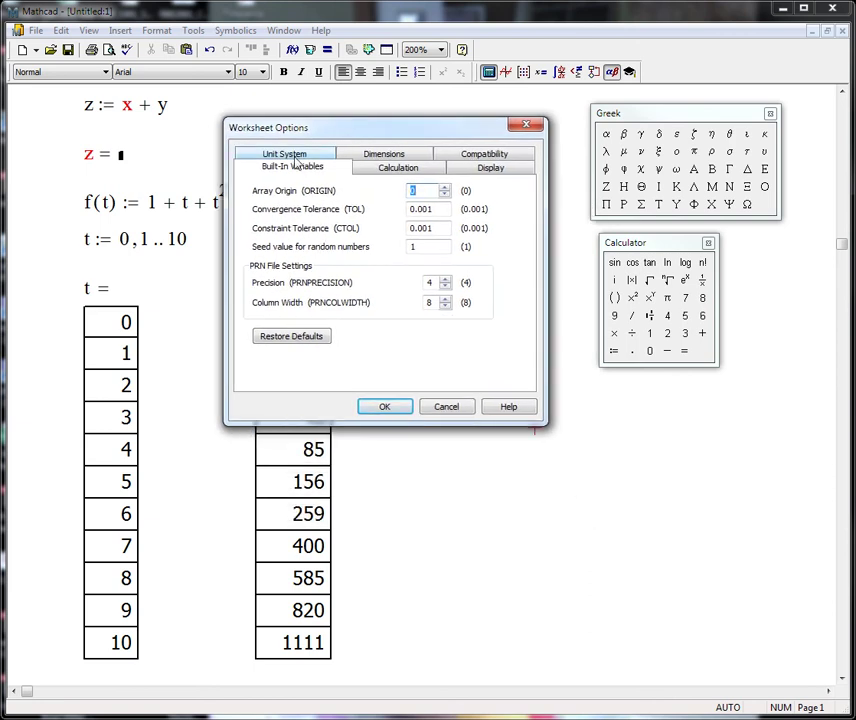
click(307, 156)
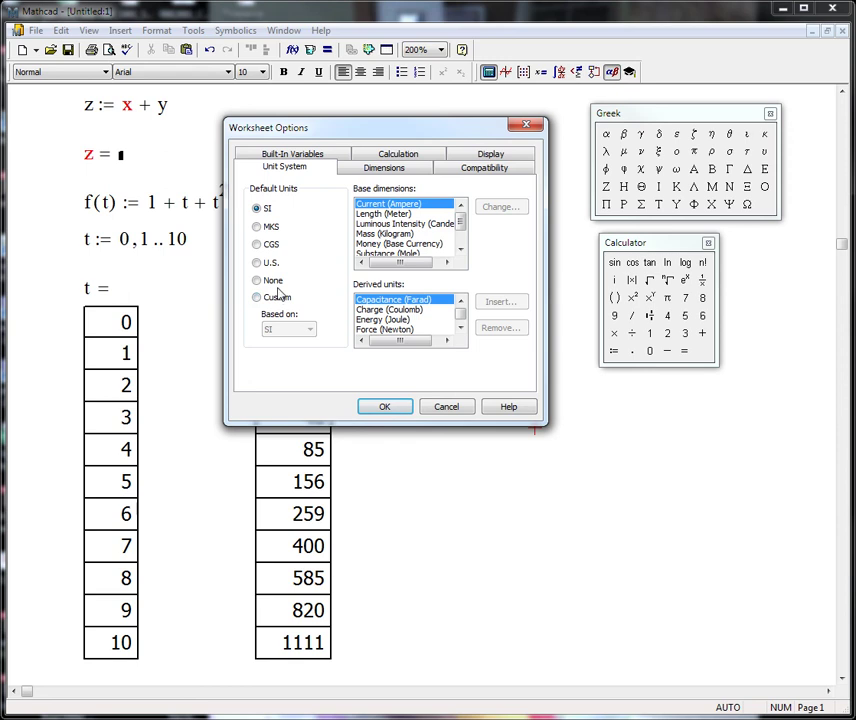
click(257, 297)
click(311, 331)
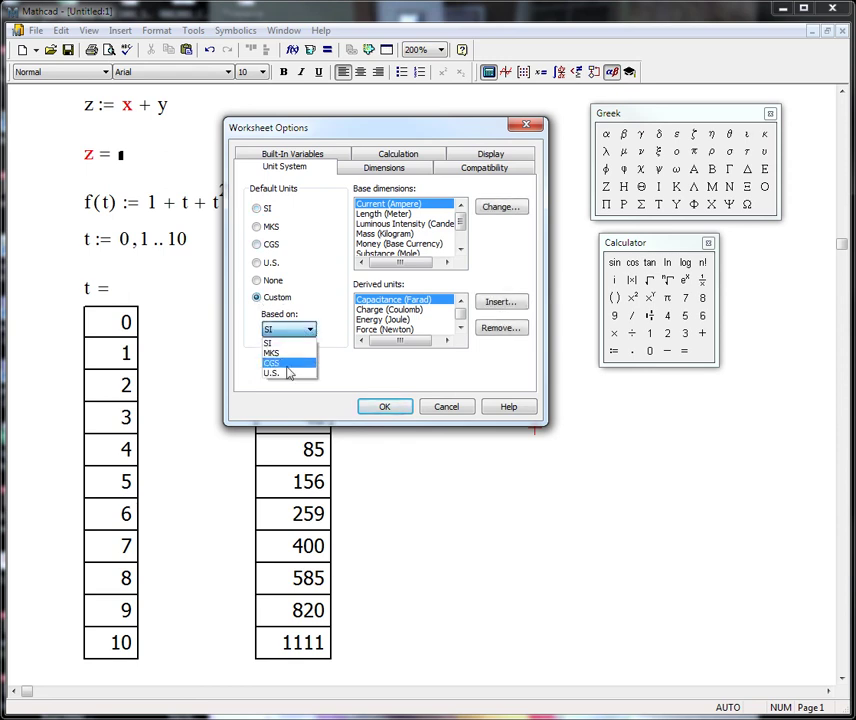
click(275, 363)
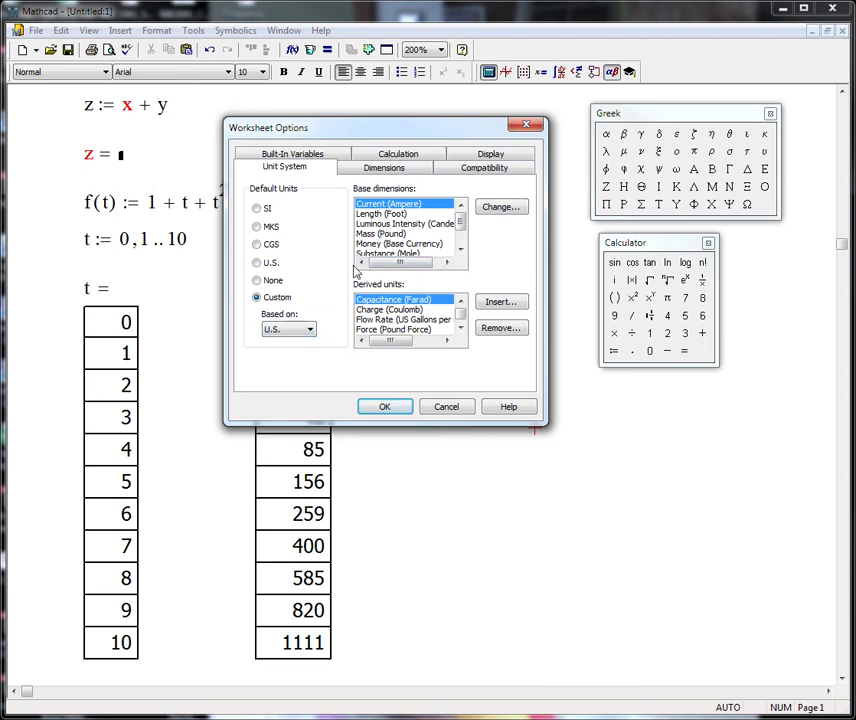
Change the custom system's Length unit to Inch (in) and apply the options
click(373, 214)
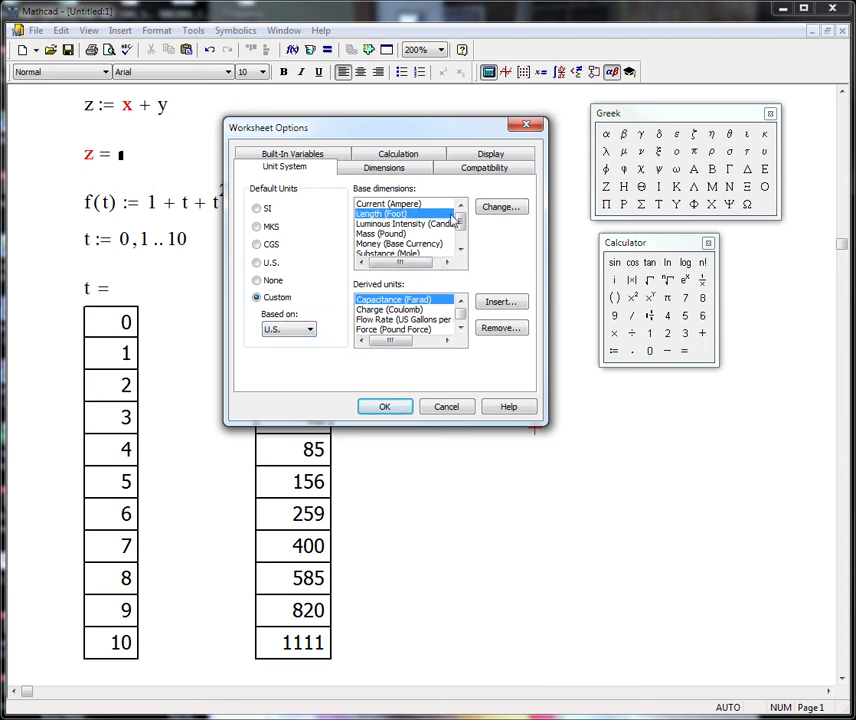
click(508, 212)
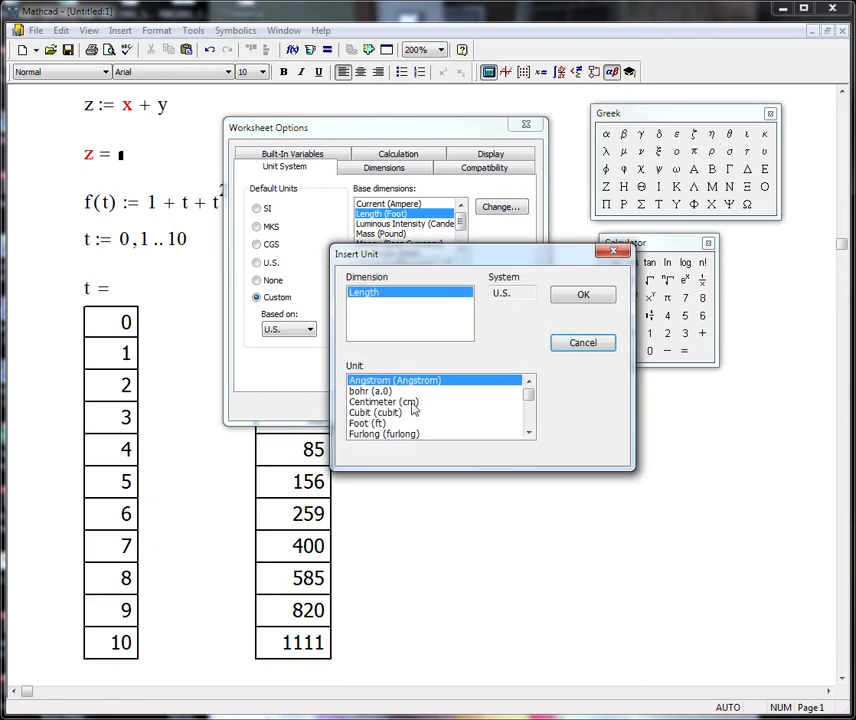
drag(529, 397, 528, 408)
click(366, 412)
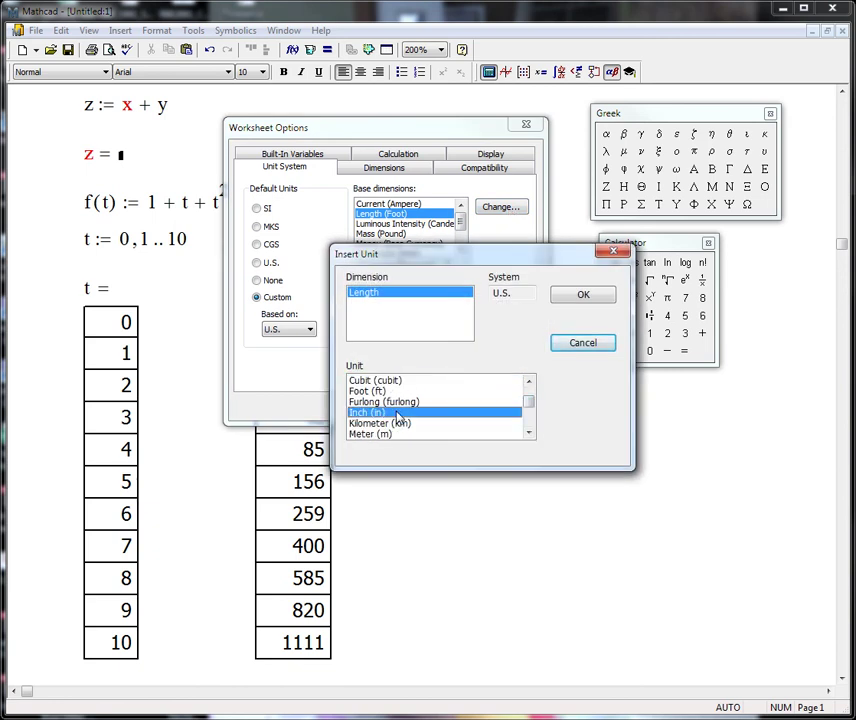
click(574, 297)
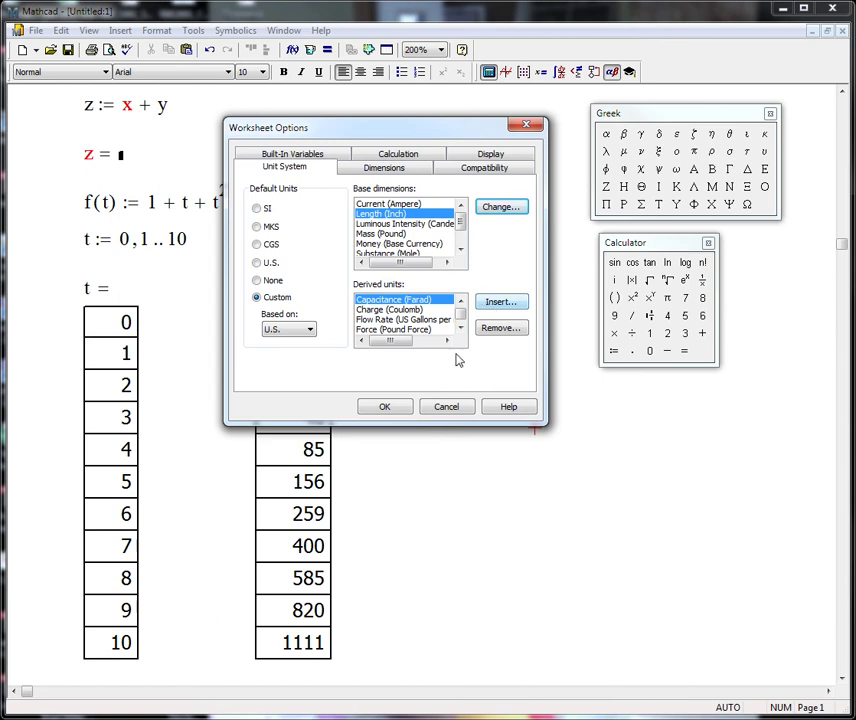
click(395, 408)
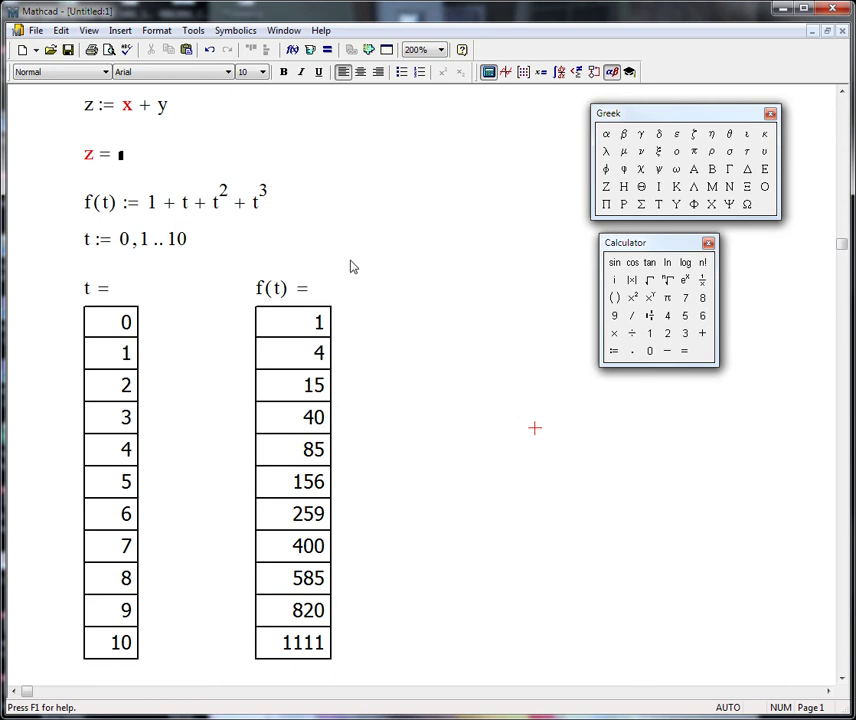
Set the worksheet Unit System back to SI, restoring meters for length
click(192, 32)
click(240, 334)
click(290, 245)
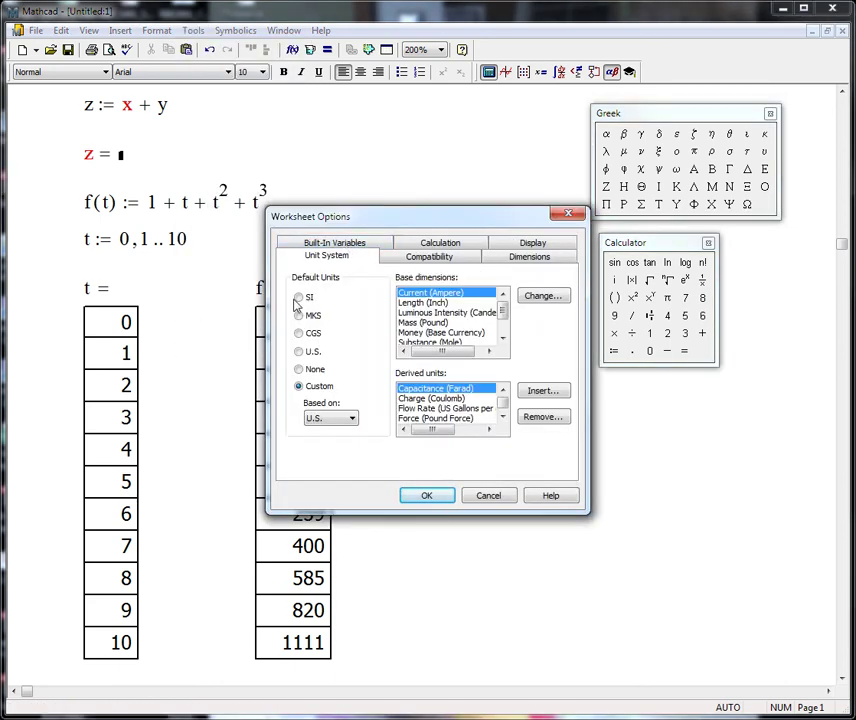
click(298, 297)
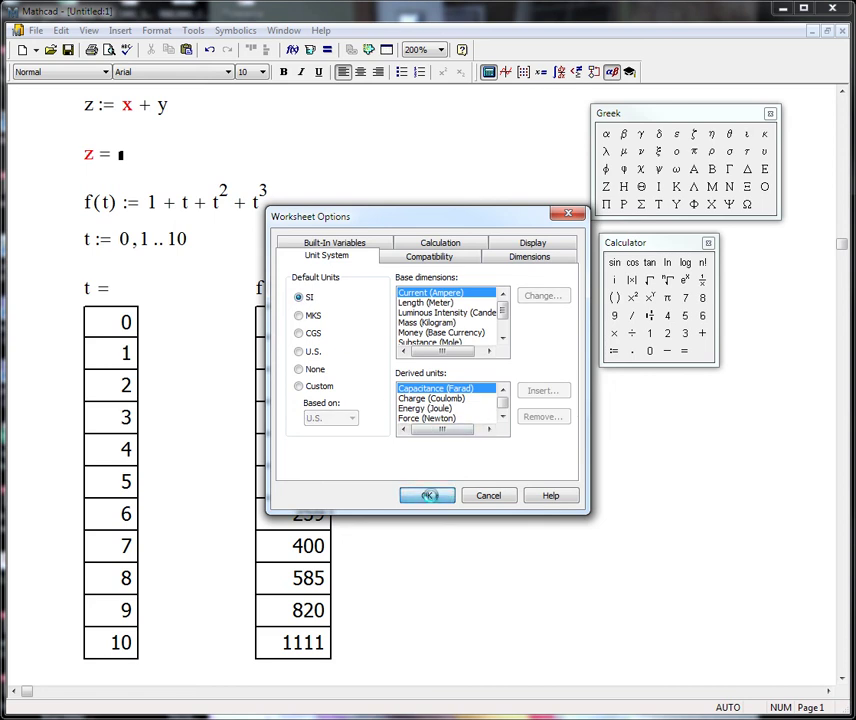
click(428, 496)
click(196, 34)
click(234, 348)
drag(368, 226, 323, 173)
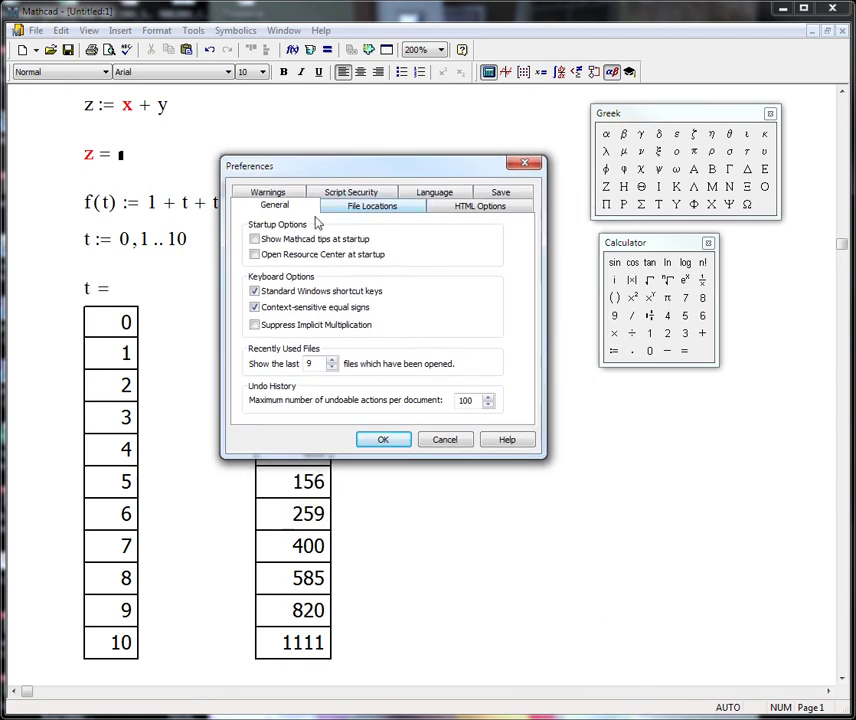
click(270, 195)
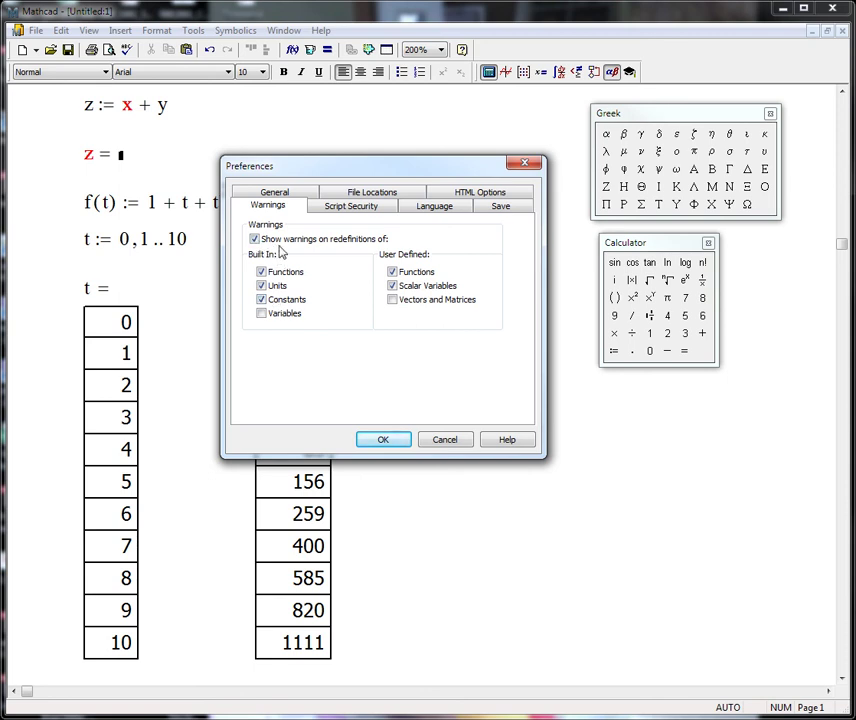
click(384, 441)
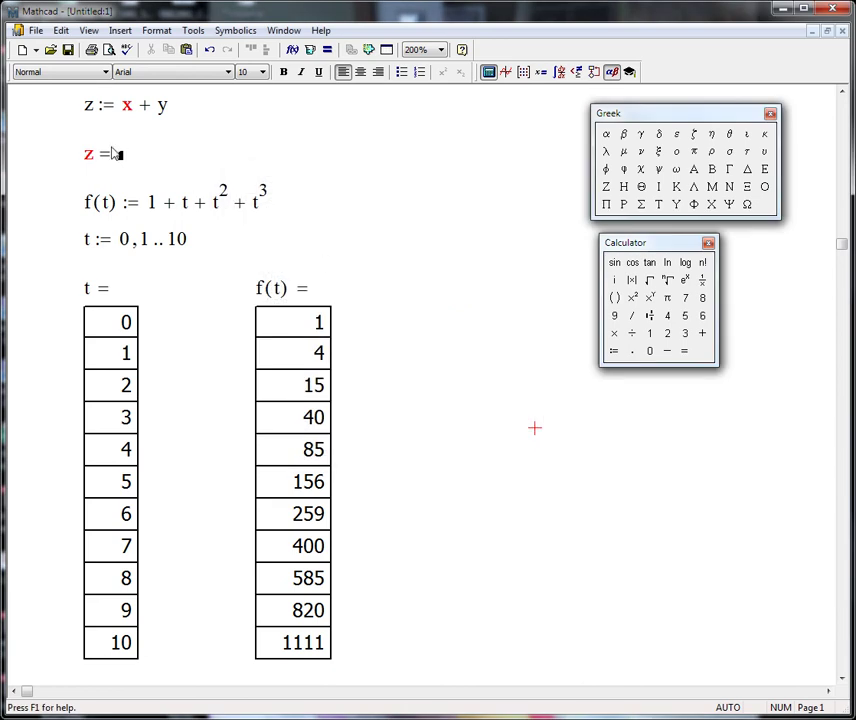
click(314, 232)
text(c )
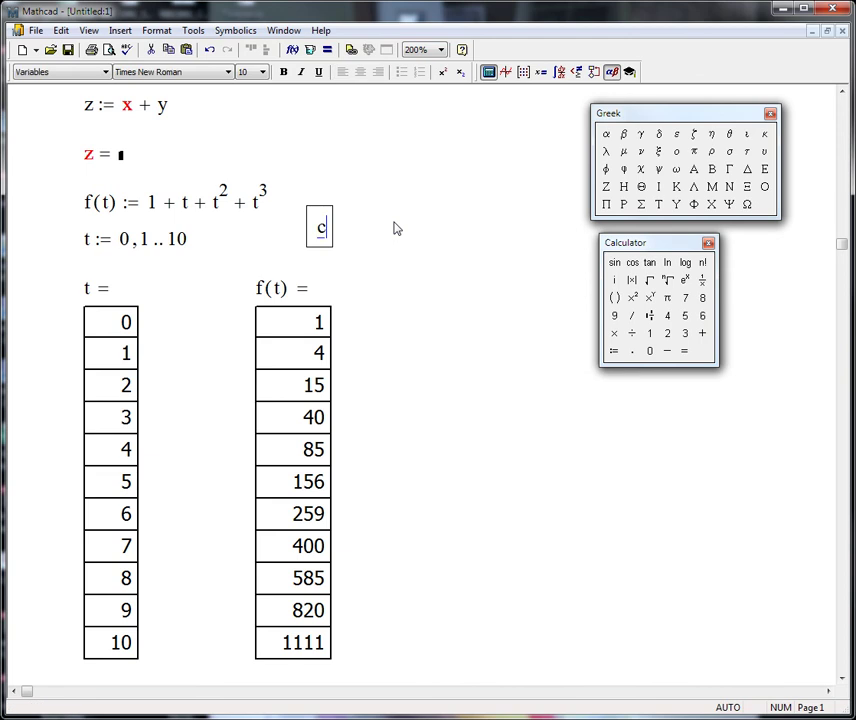
text(:= )
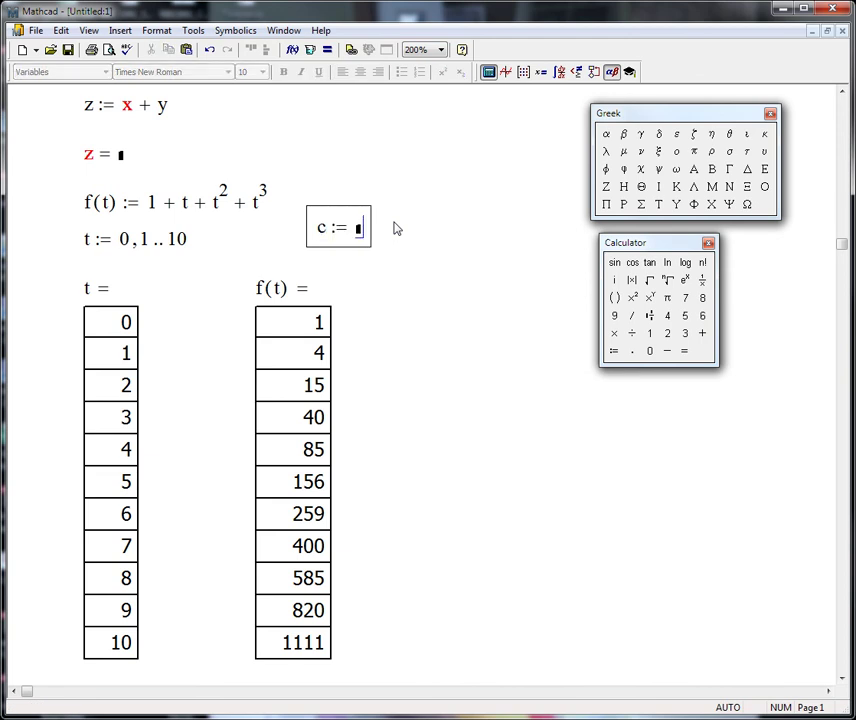
text(2)
key(Return)
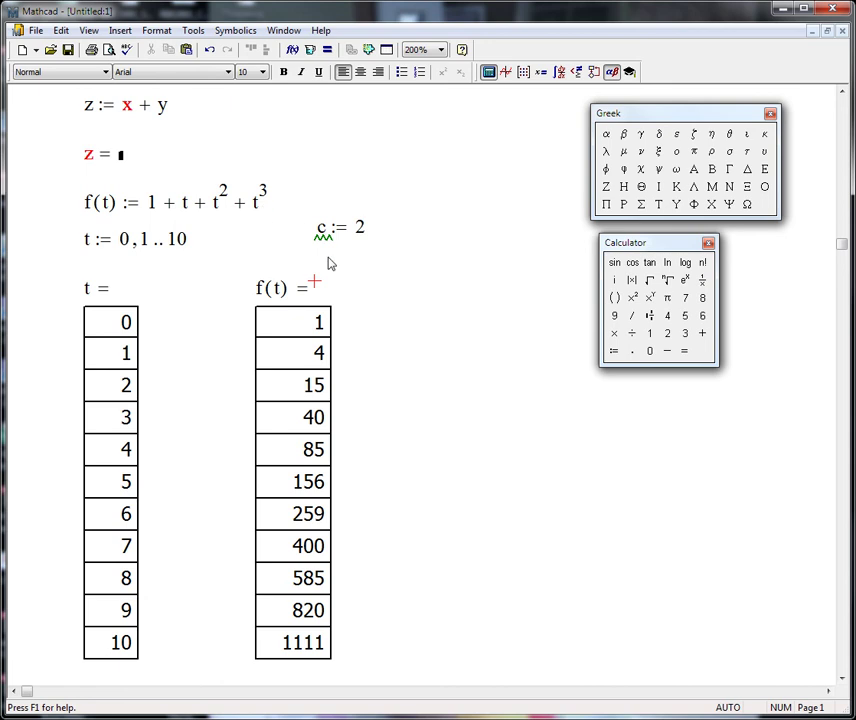
drag(301, 217, 386, 257)
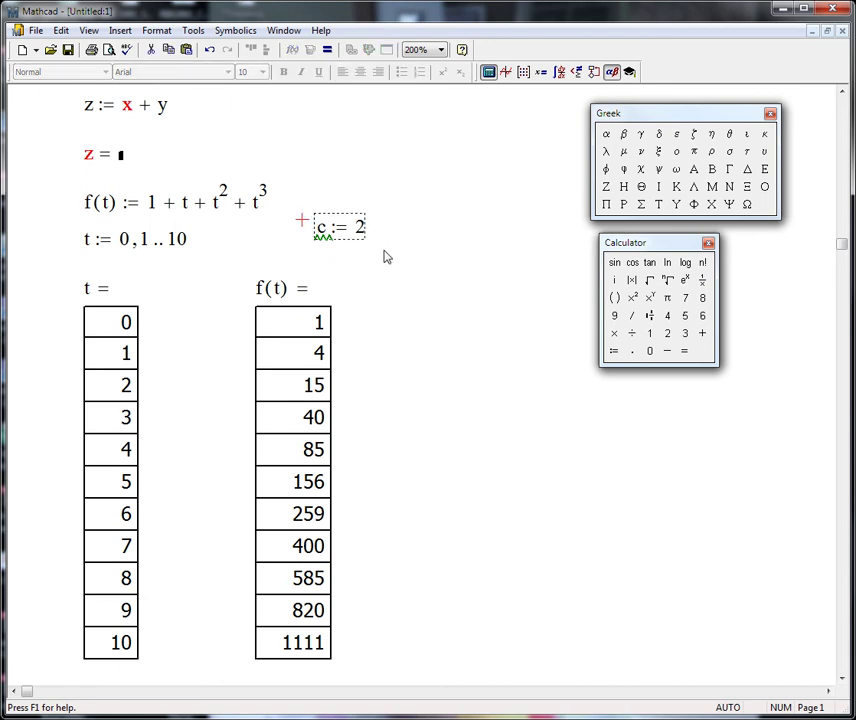
key(ctrl+x)
Evaluate c = beside t := 0,1..10 to show 2.998 × 10⁸ m/s
click(302, 233)
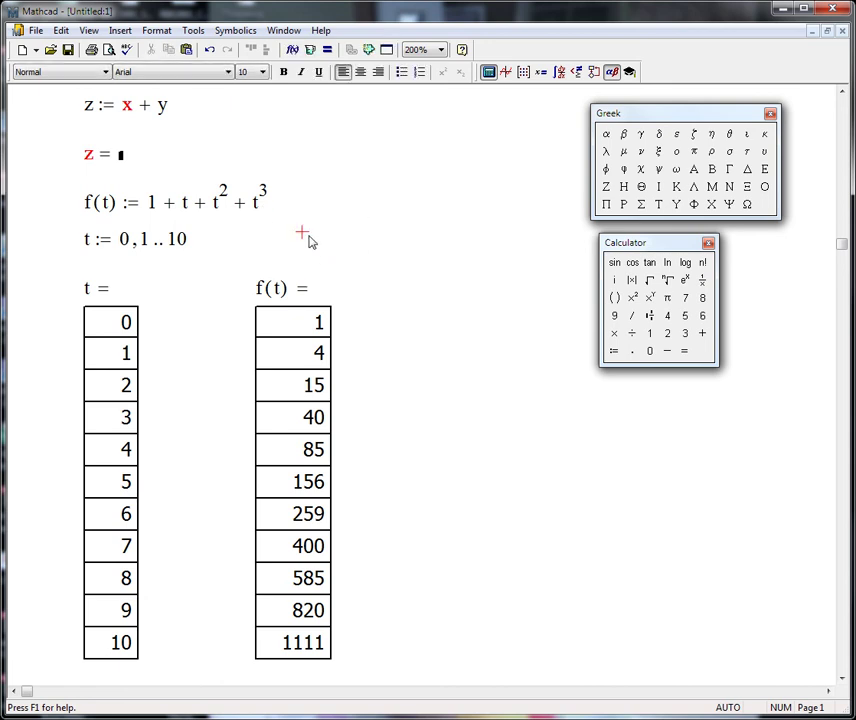
text(c = 2.998 × 10^8 m/s)
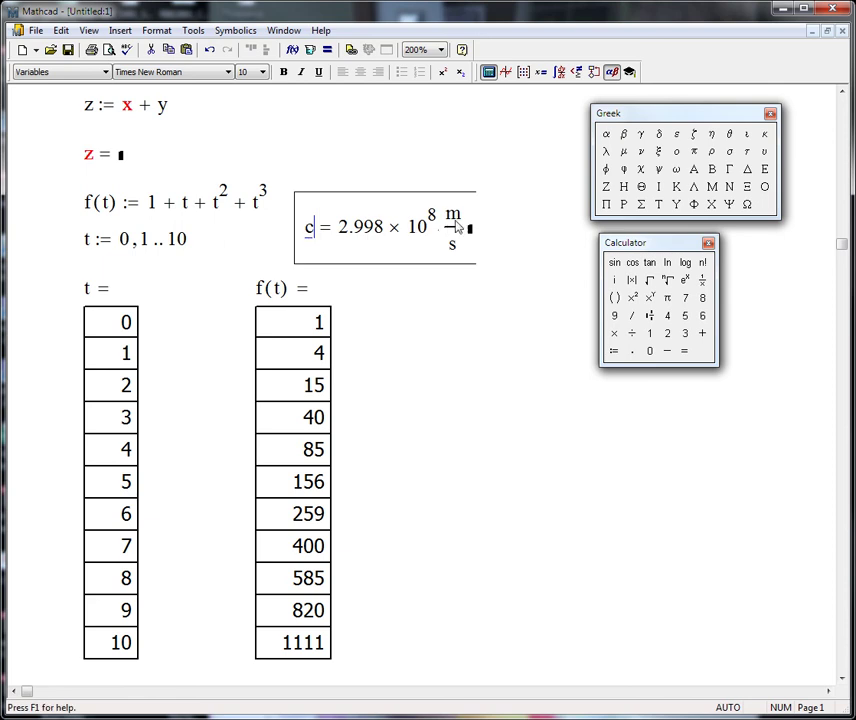
click(474, 329)
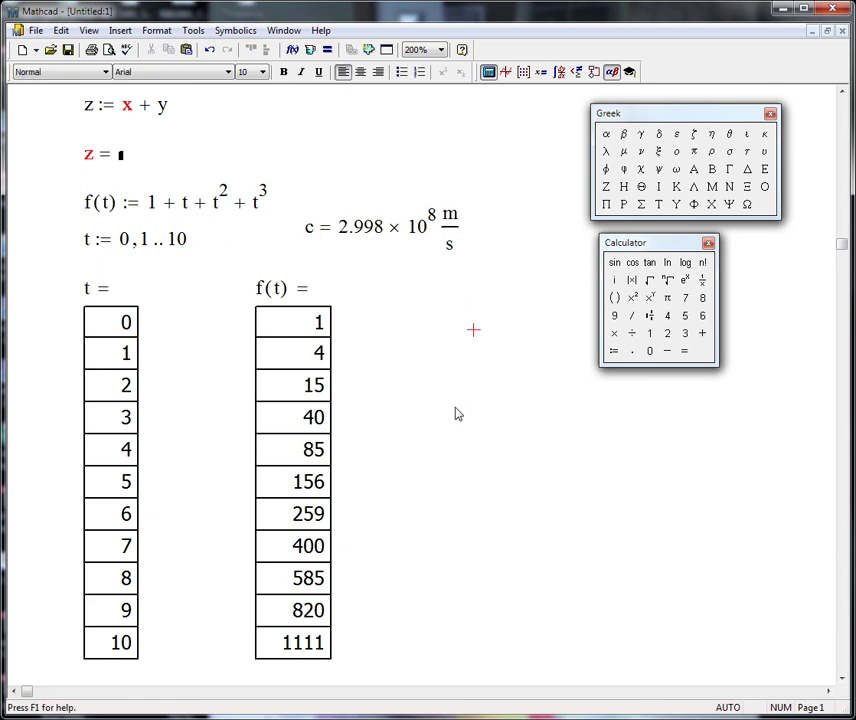